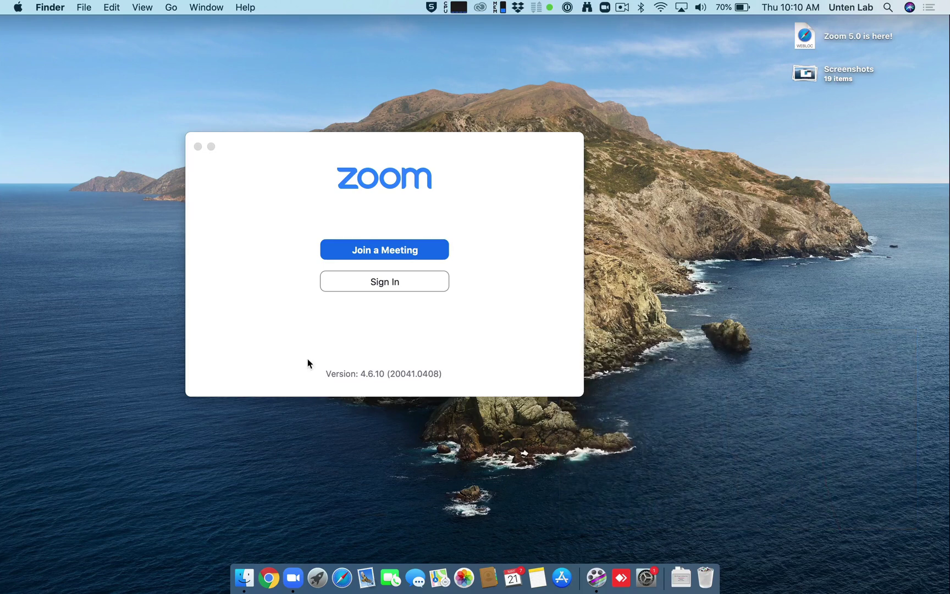
Check Zoom for updates, download the available version 5.0.24978.0517 and start its installation.
click(50, 7)
click(261, 214)
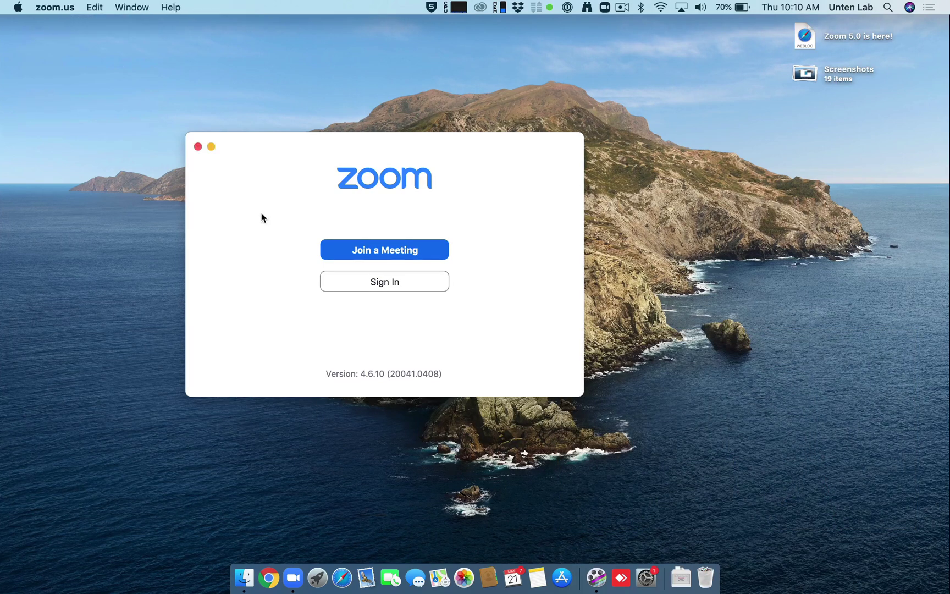
click(65, 8)
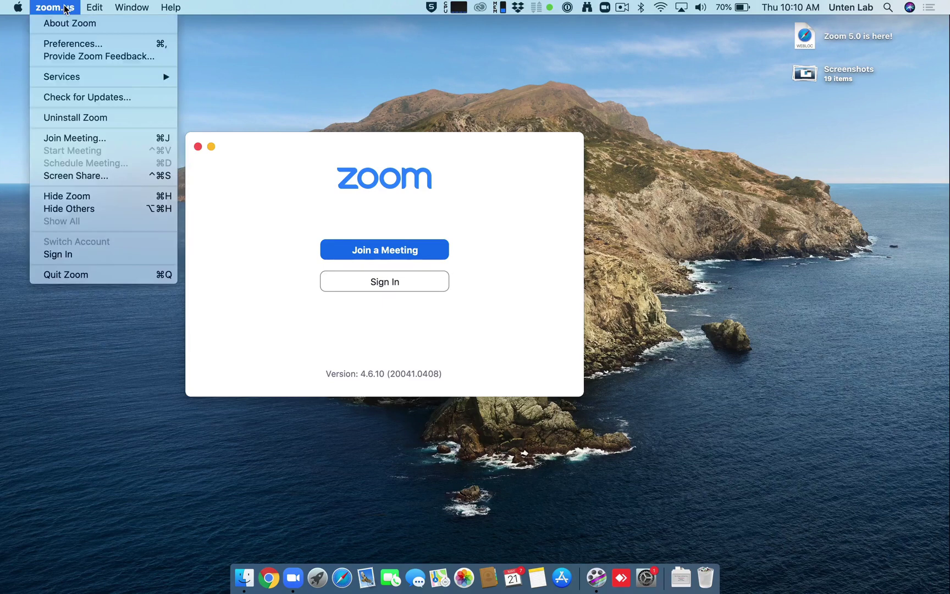
click(72, 101)
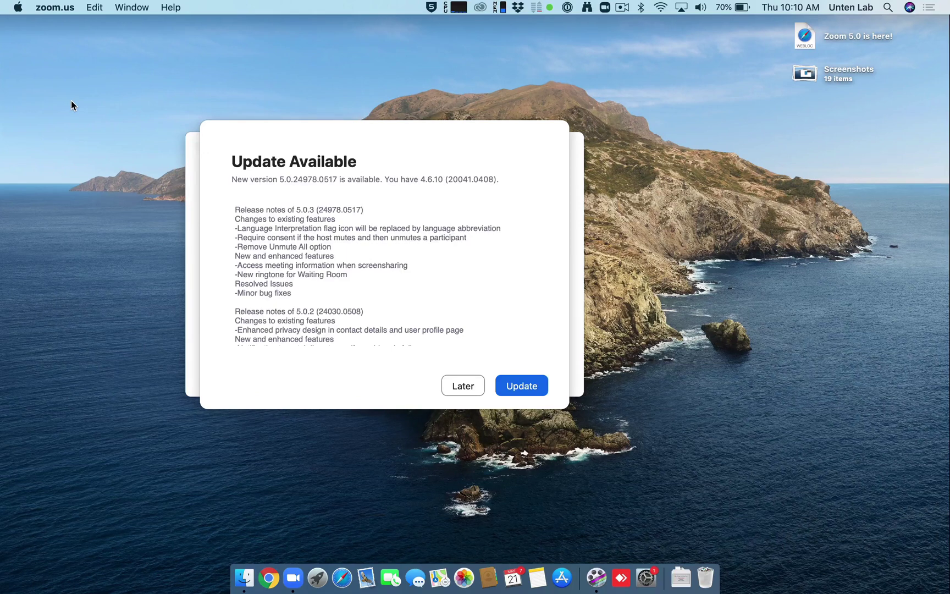
click(528, 388)
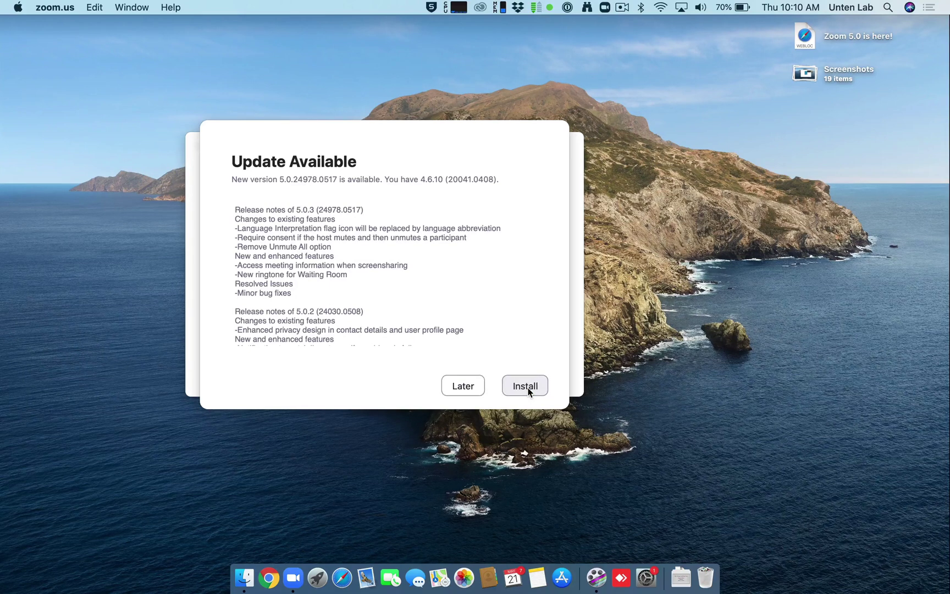
click(527, 388)
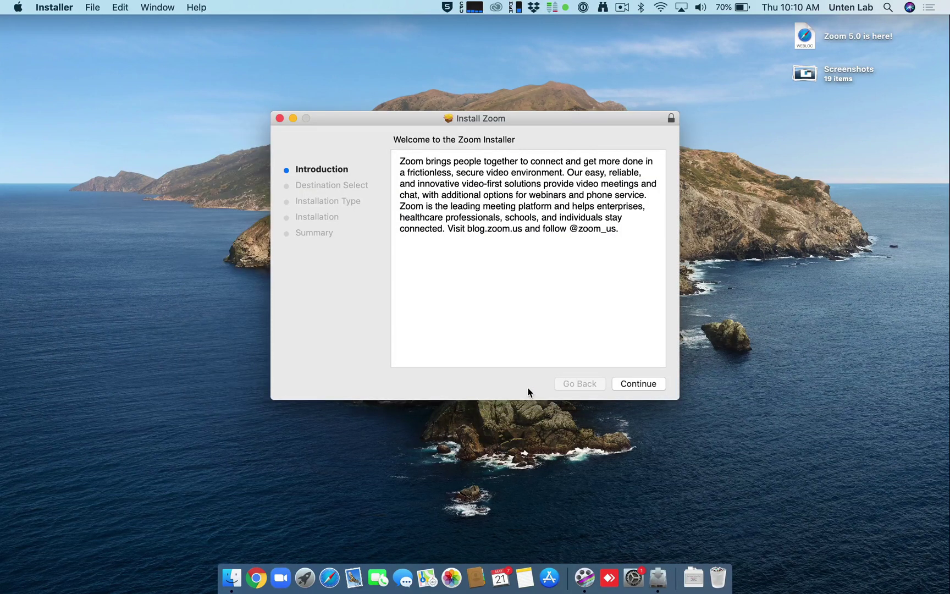
Perform the standard Zoom installation on Macintosh HD, authorize it with the administrator's user name and password, and close the installer.
click(658, 385)
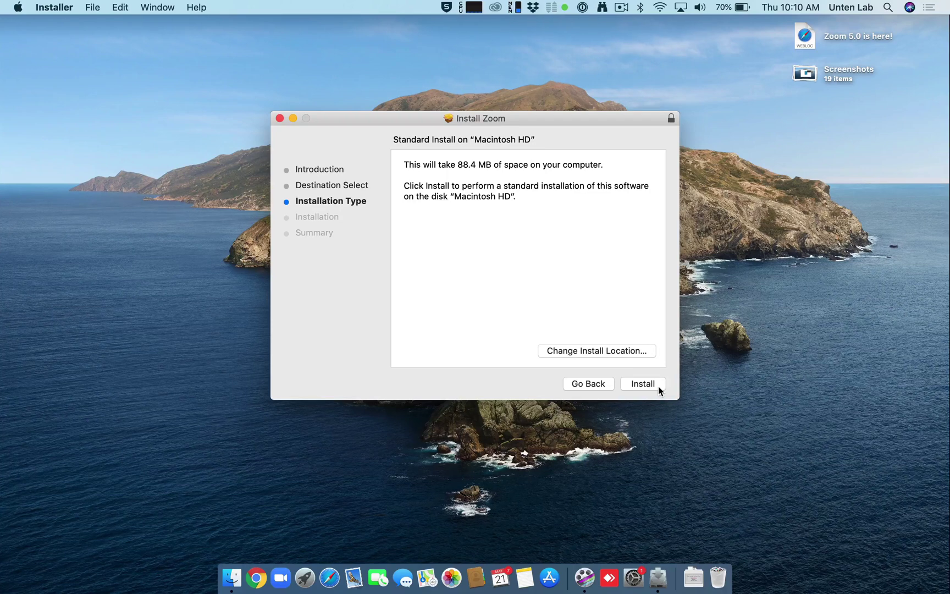
click(658, 386)
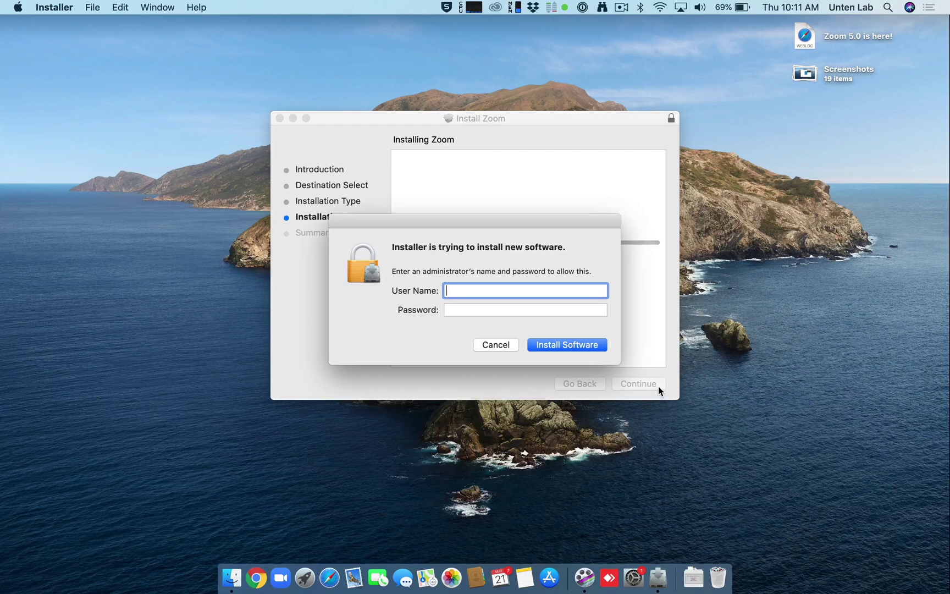
text(u)
key(Tab)
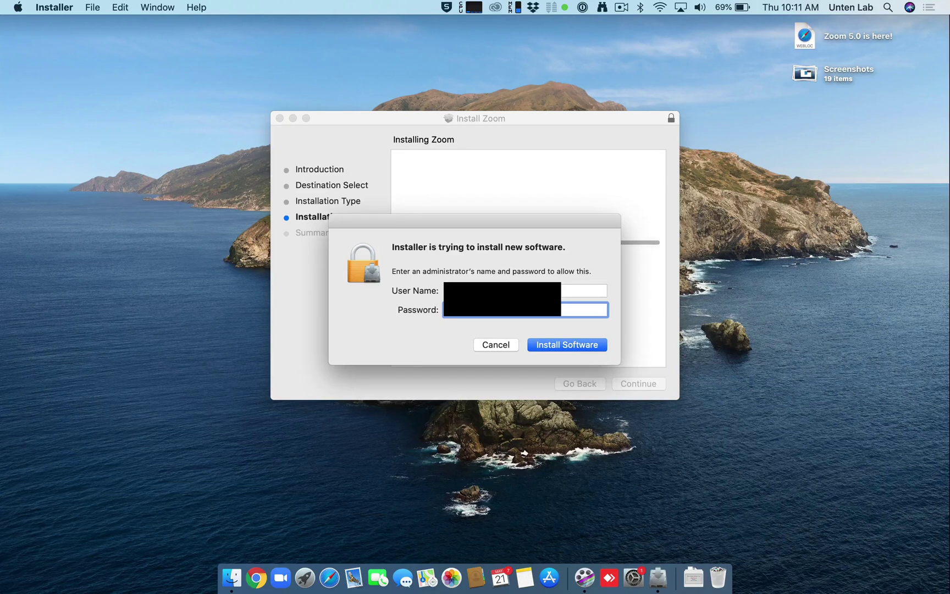
key(Return)
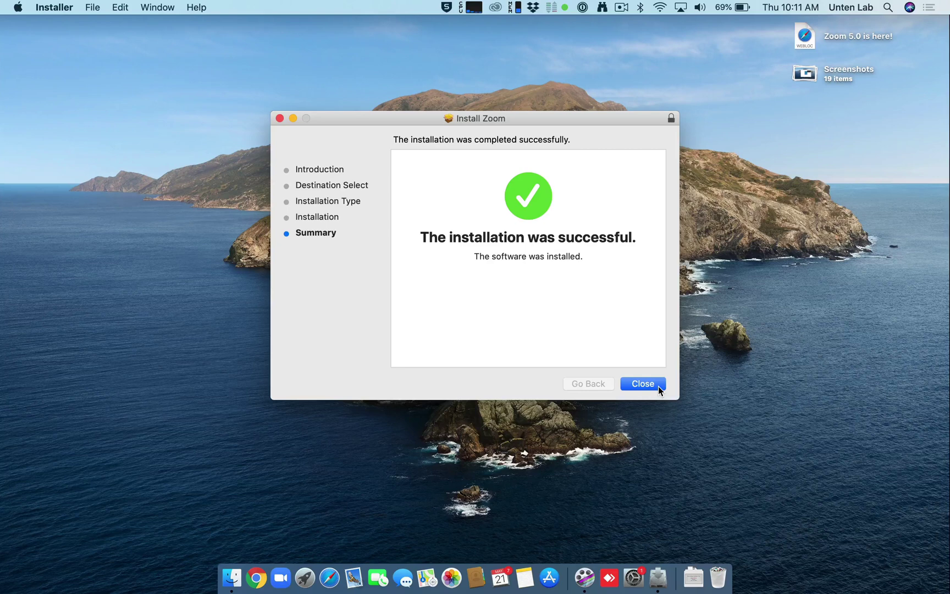
click(658, 385)
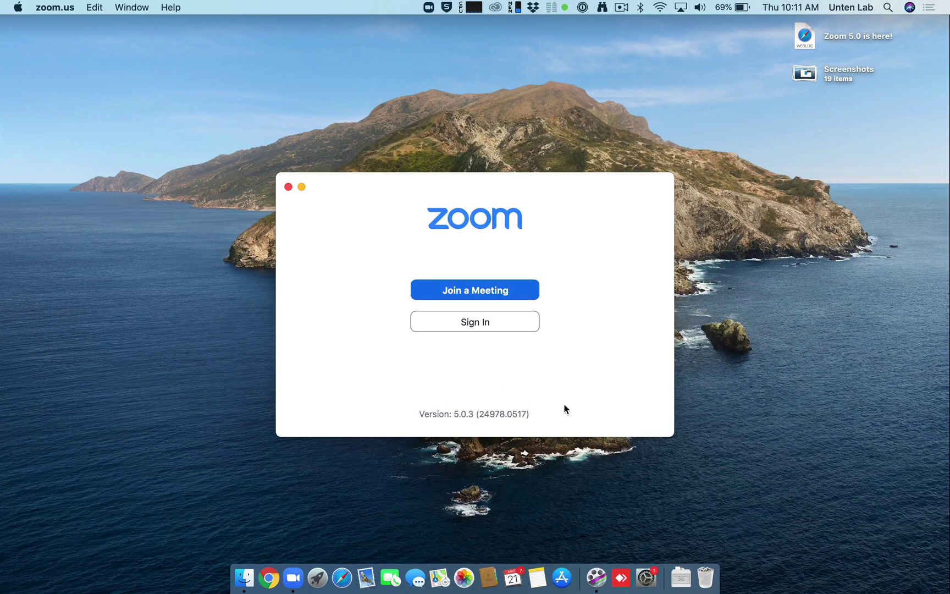
Close the Zoom window and switch to the Terminal app.
click(288, 187)
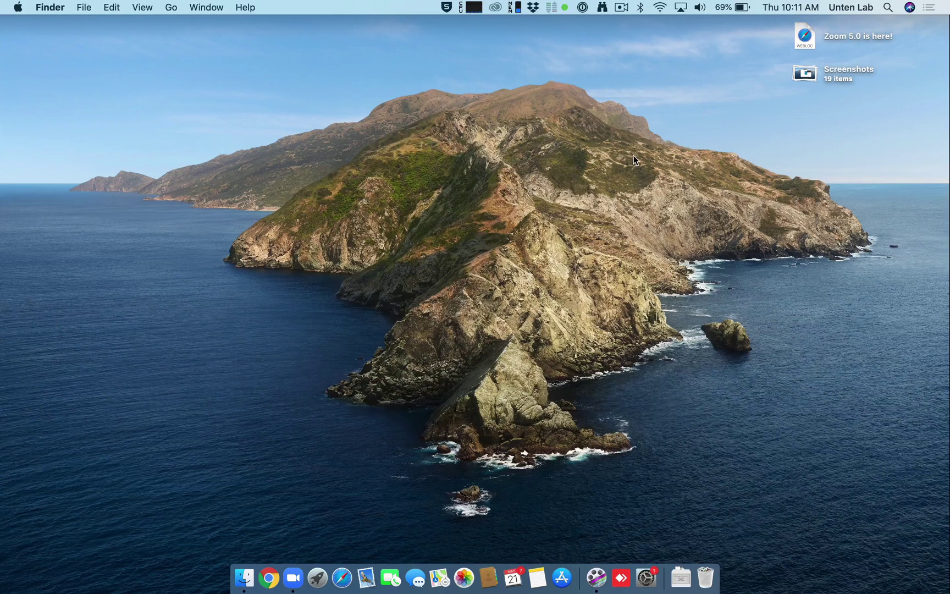
click(888, 7)
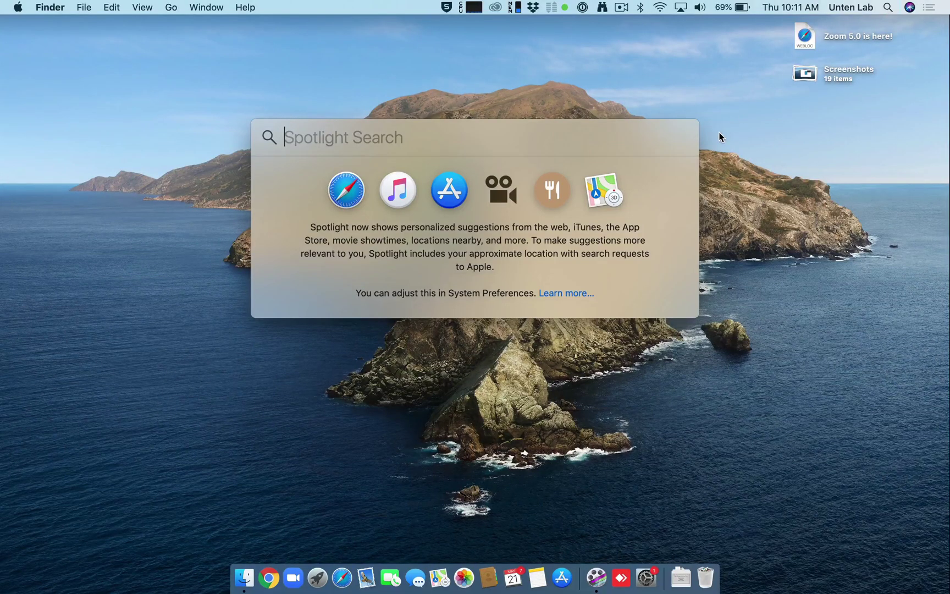
text(terminal)
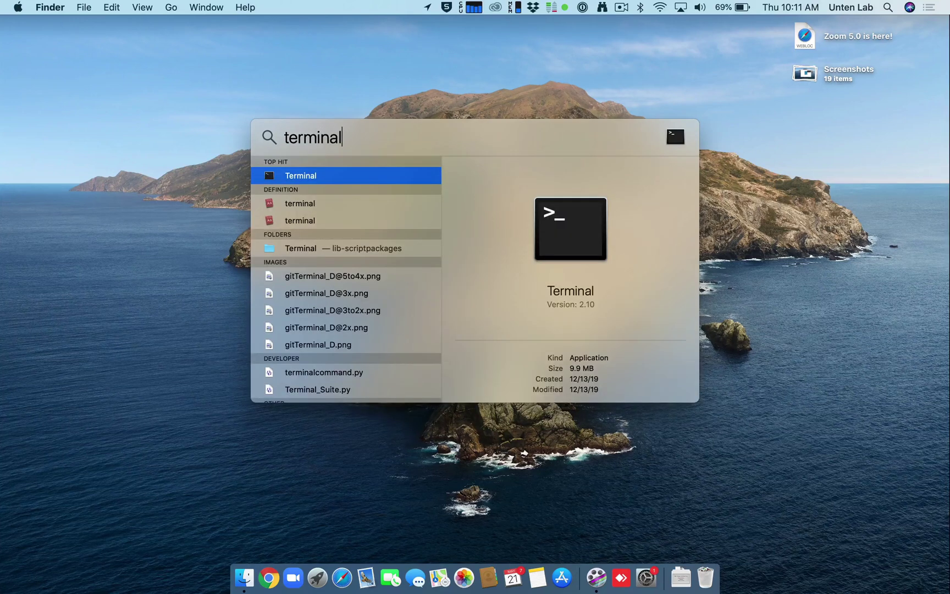
key(Return)
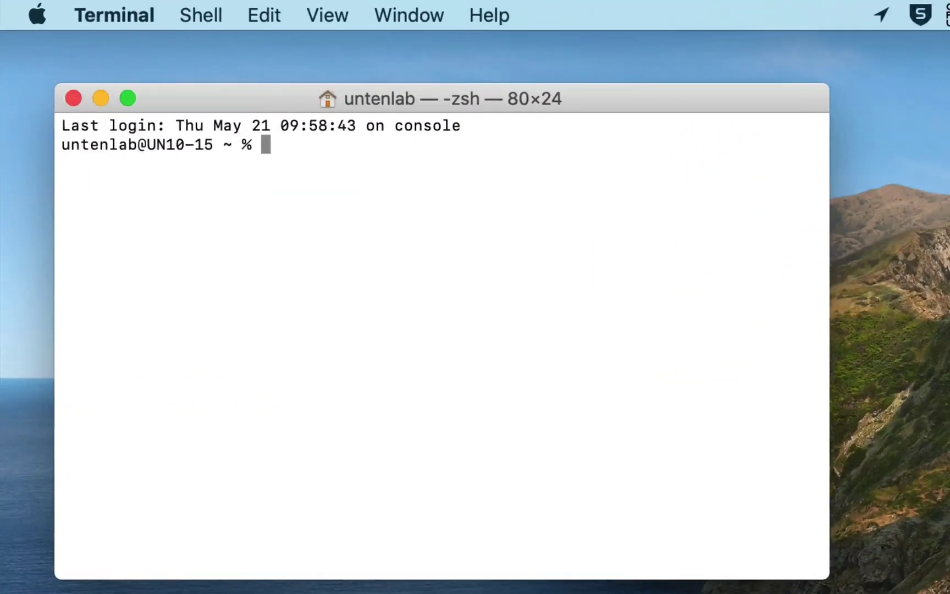
Request the command line developer tools by running xcode-select --install.
text(xcode)
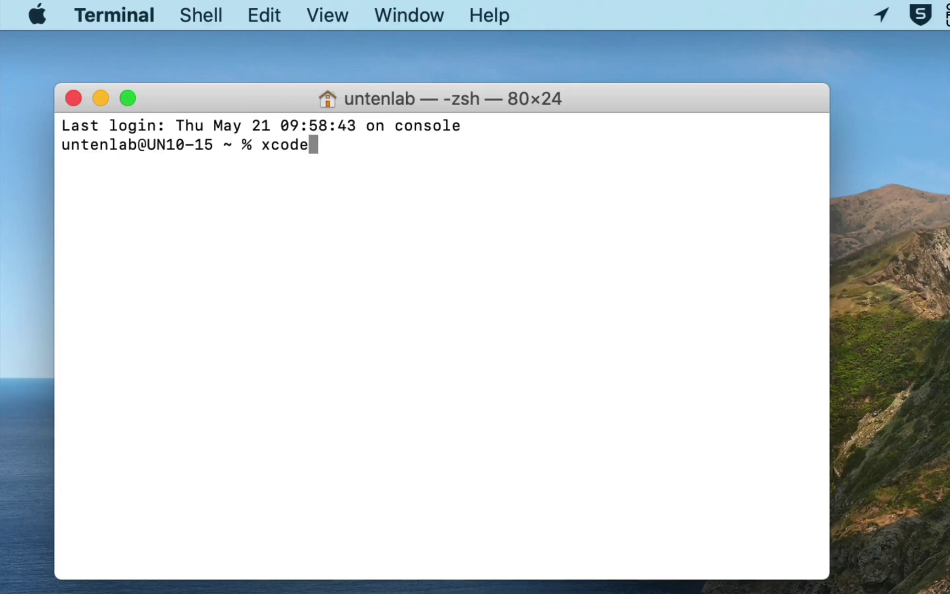
text(-select)
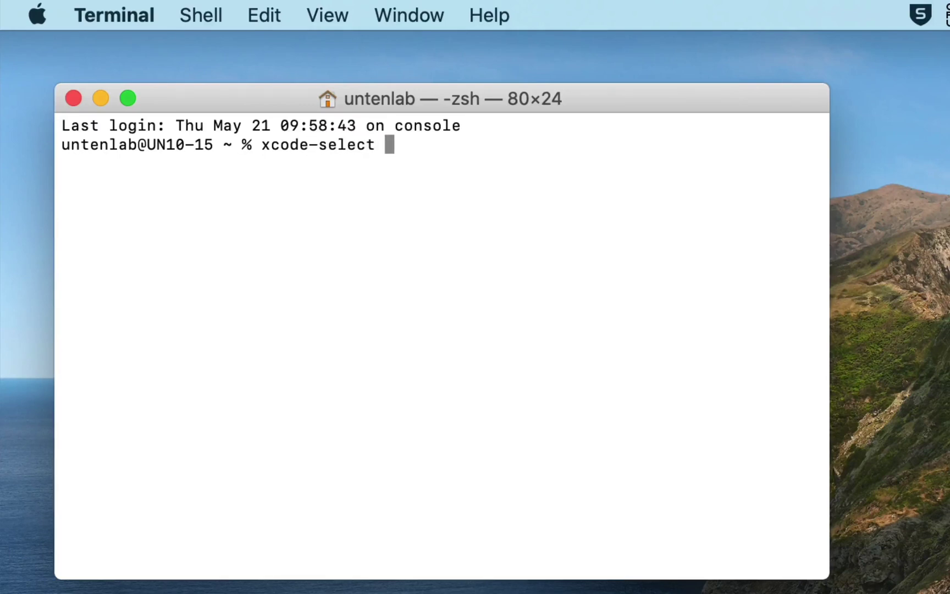
text( --install)
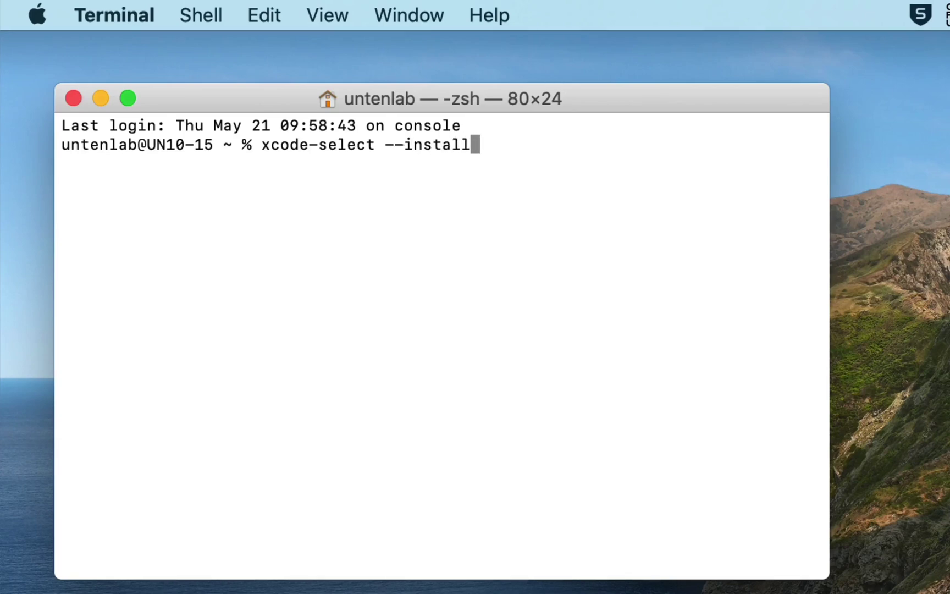
key(Return)
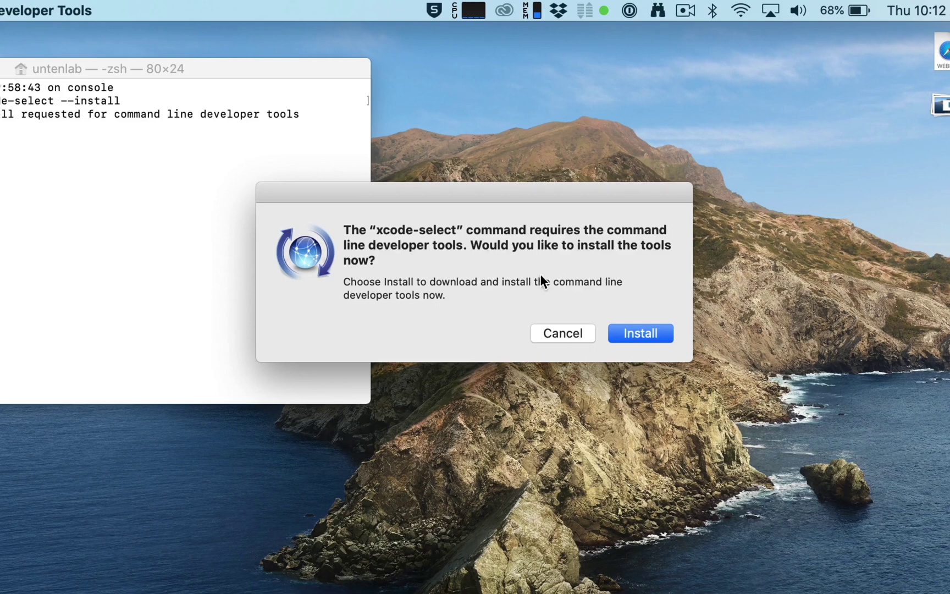
Install the command line developer tools, agreeing to the license and continuing on battery power, and dismiss the finished installer.
click(656, 335)
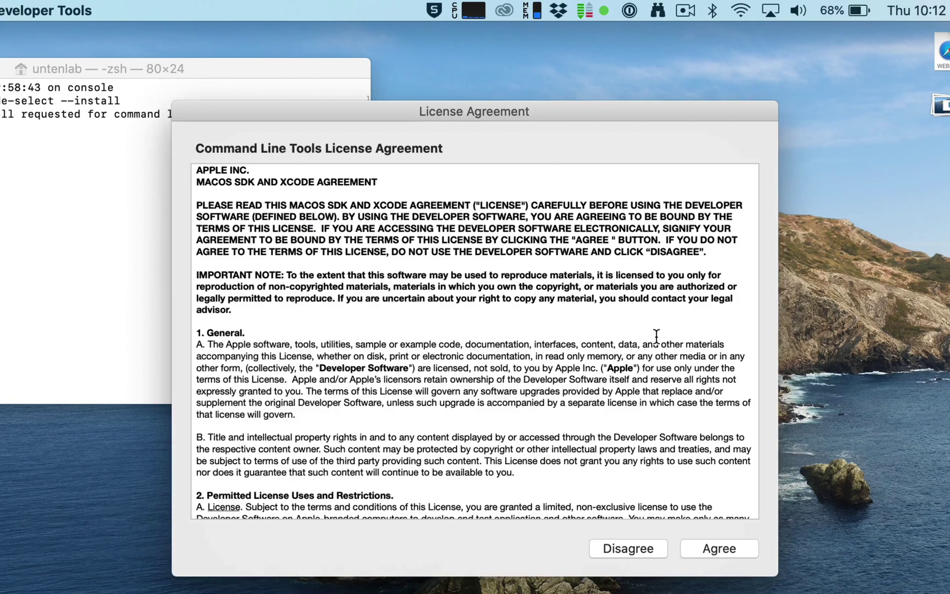
click(729, 550)
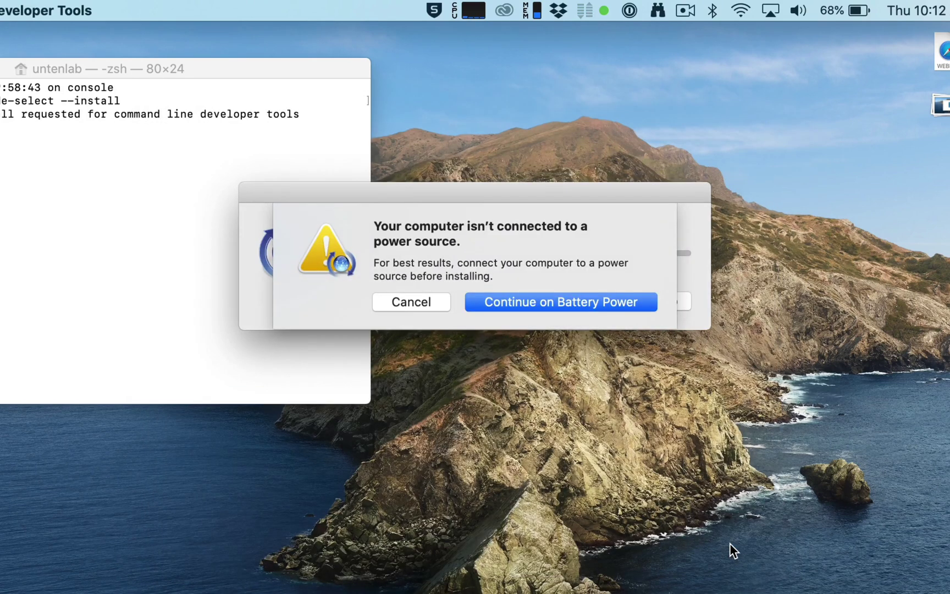
click(523, 302)
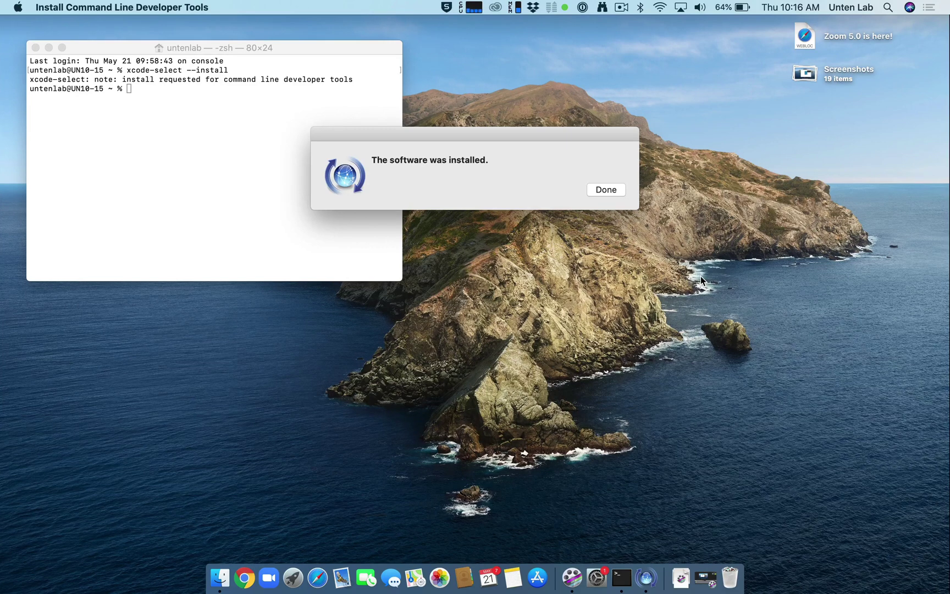
click(611, 189)
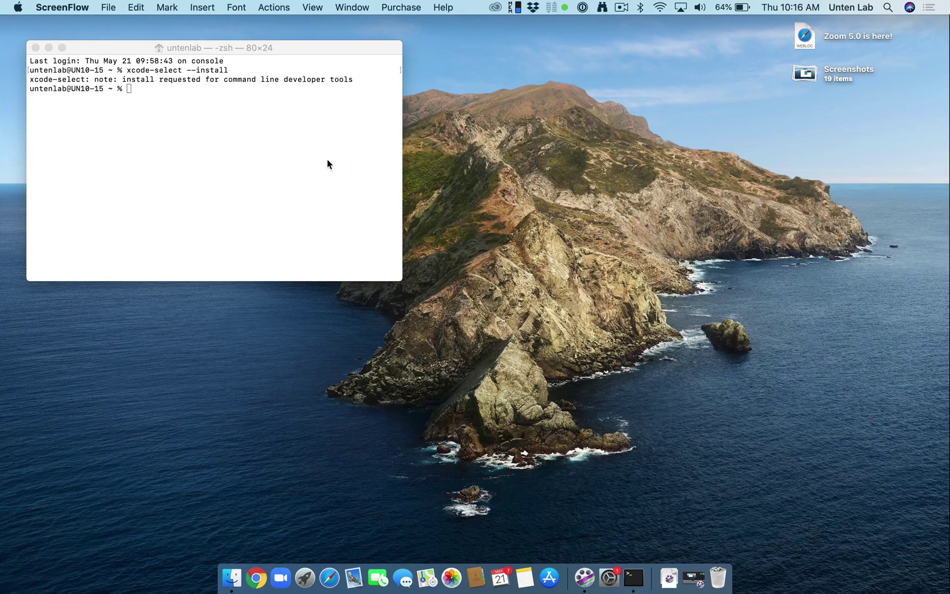
Remove Zoom's code signature by running codesign --remove-signature /Applications/zoom.us.app/ in Terminal.
click(307, 158)
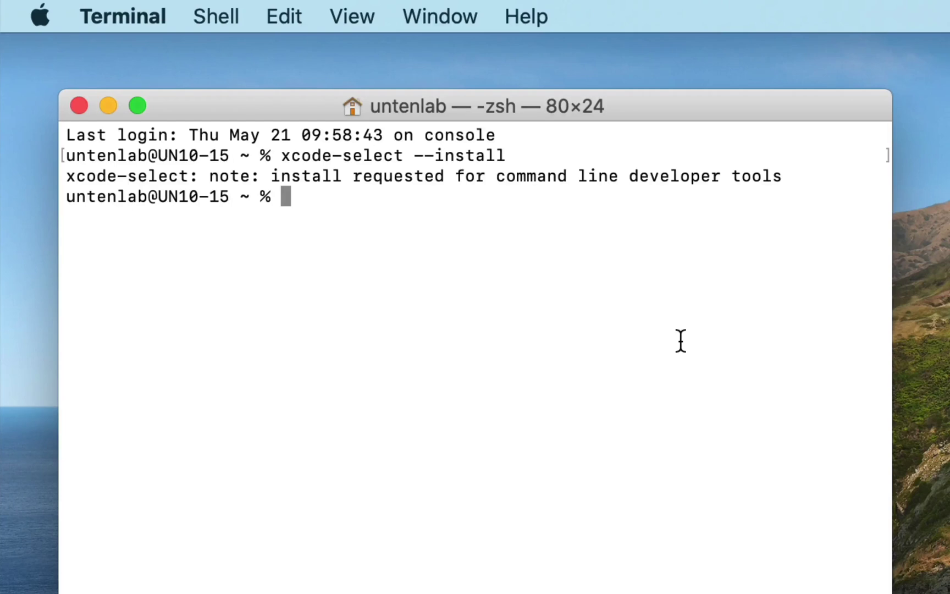
text(codesign)
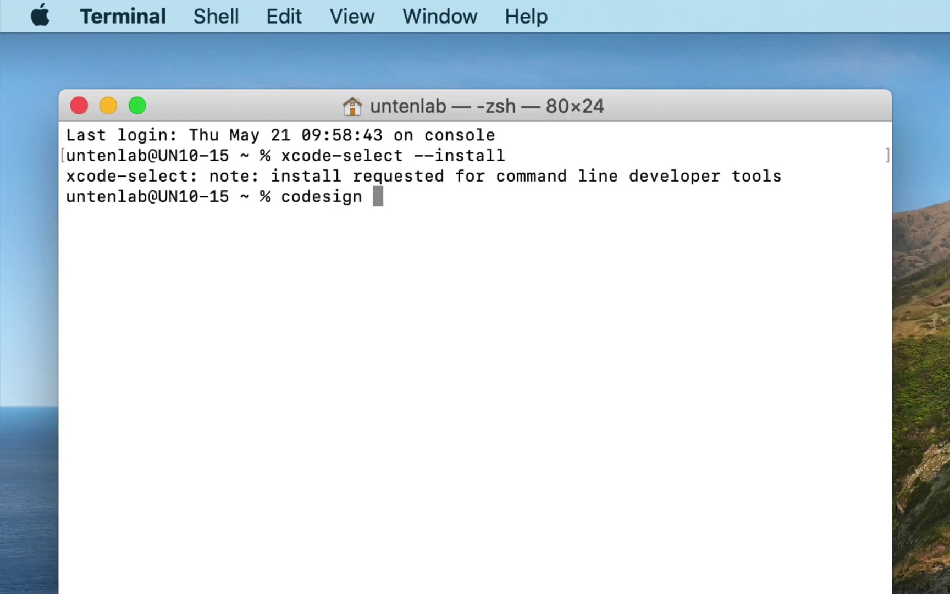
text( --remove-)
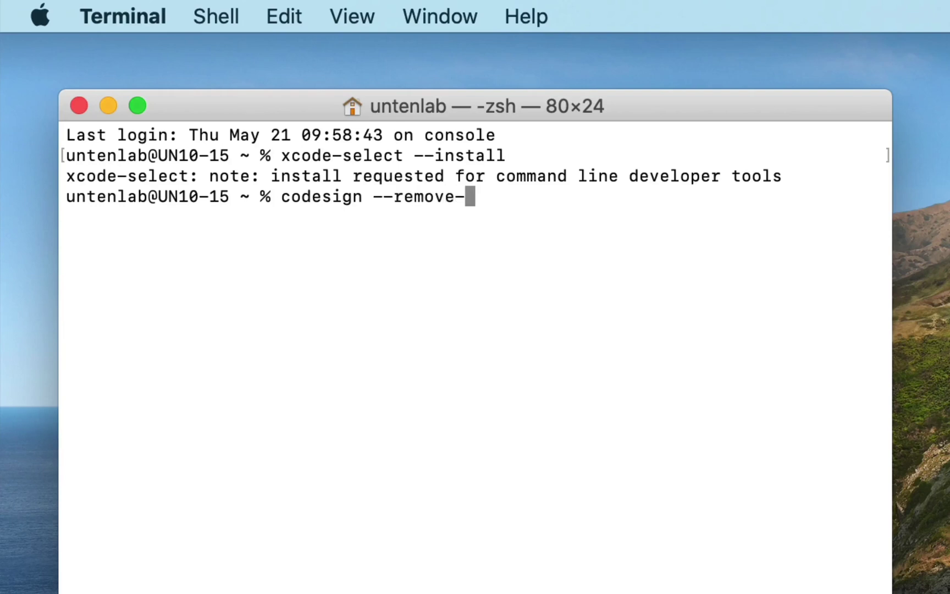
text(signature)
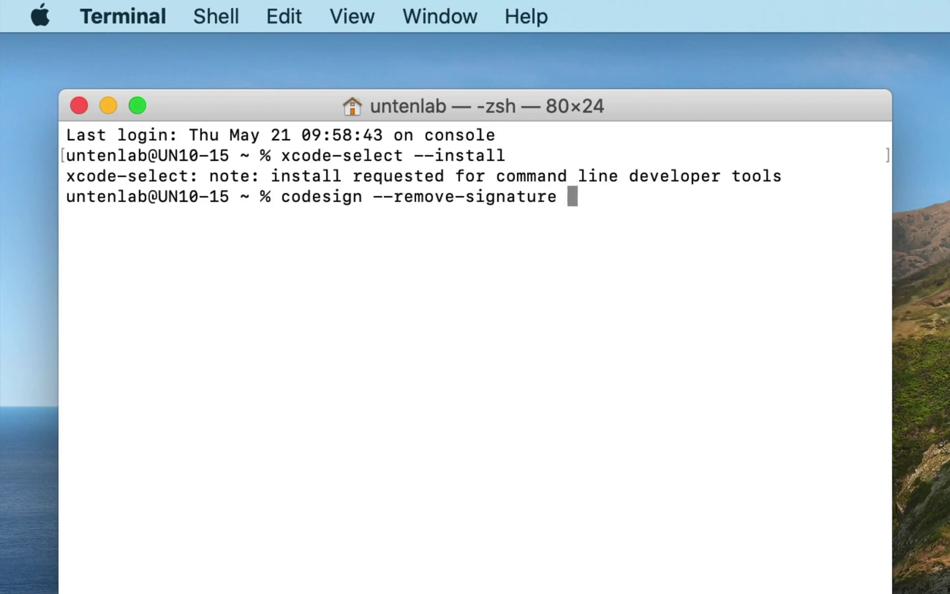
text( /Applic)
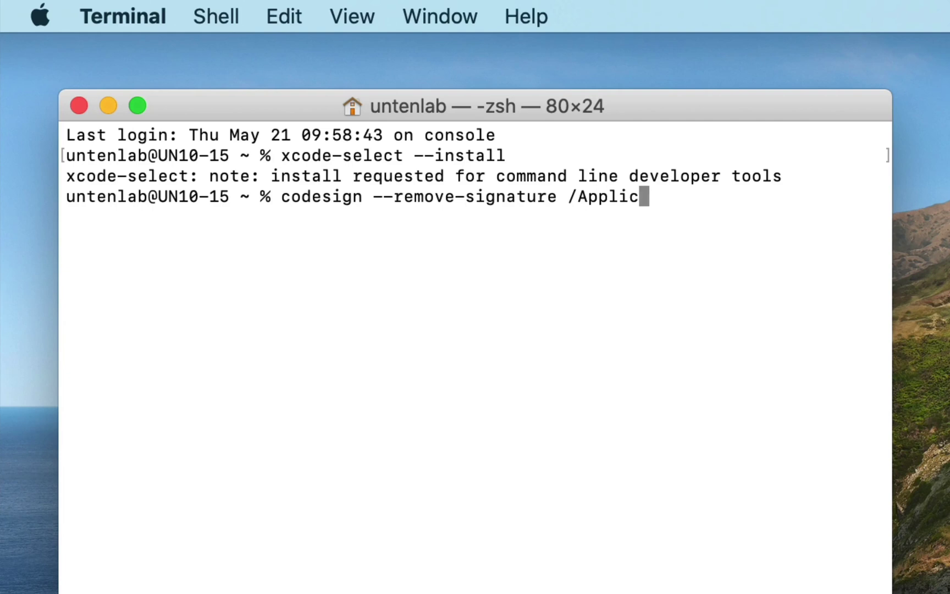
text(ations)
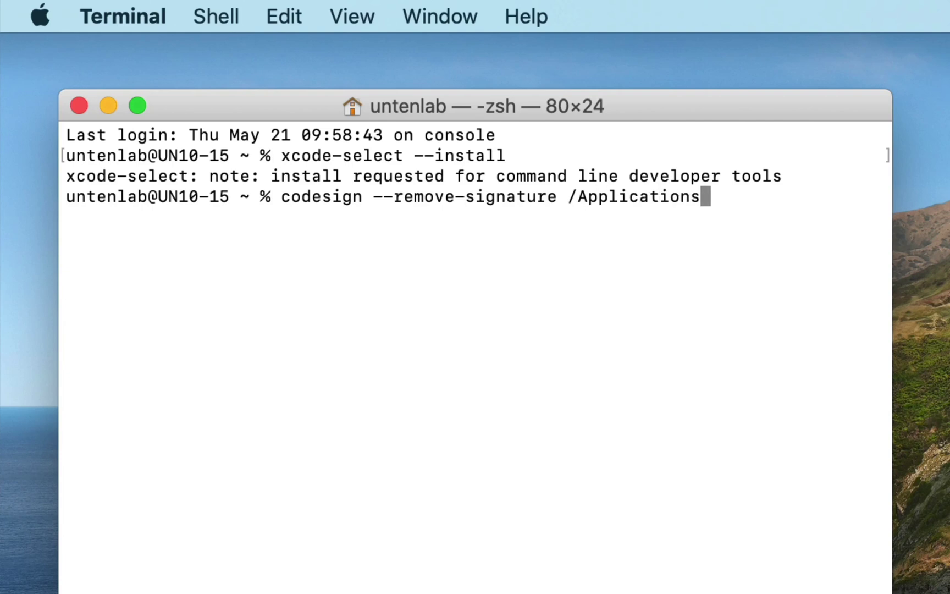
text(/zoom.us.app/)
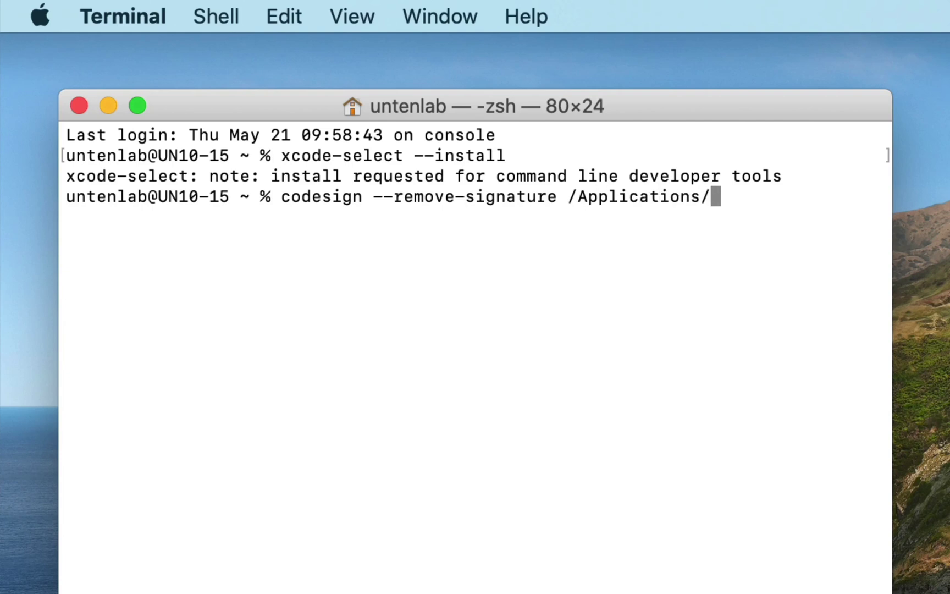
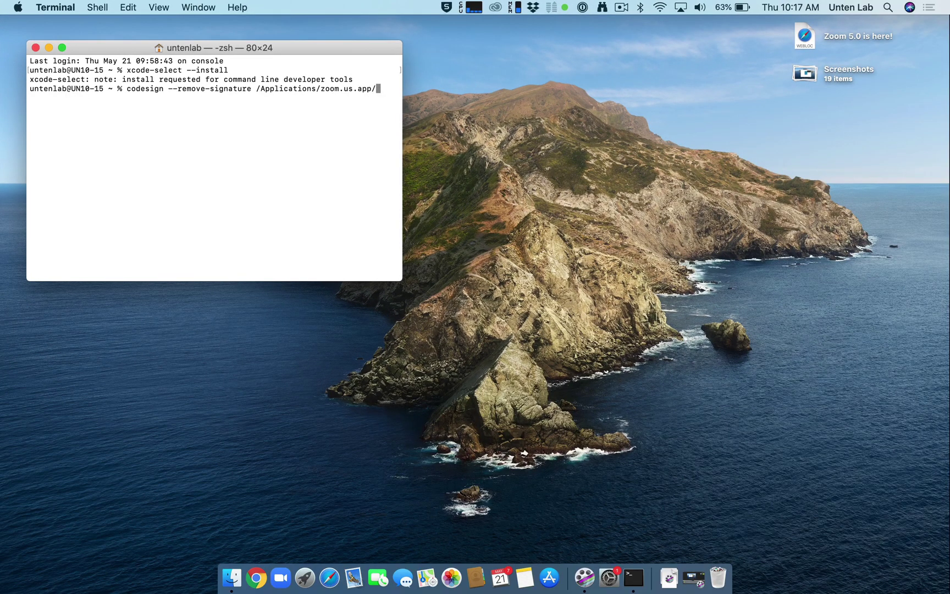
key(Return)
Launch Zoom, grant it access to the Downloads folder, and always allow its Zoom Safe Storage keychain access using the login password.
click(282, 567)
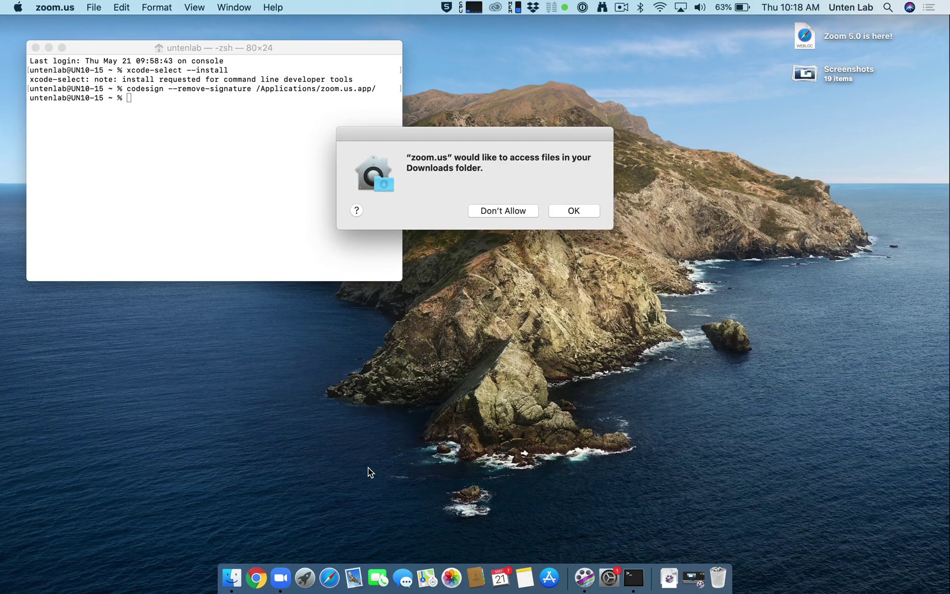
click(587, 213)
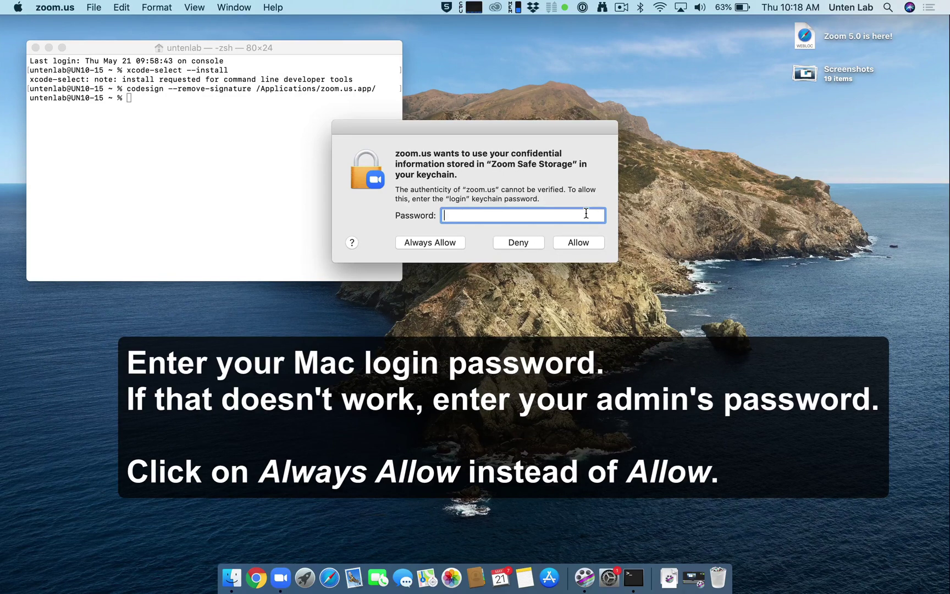
text(•••••••)
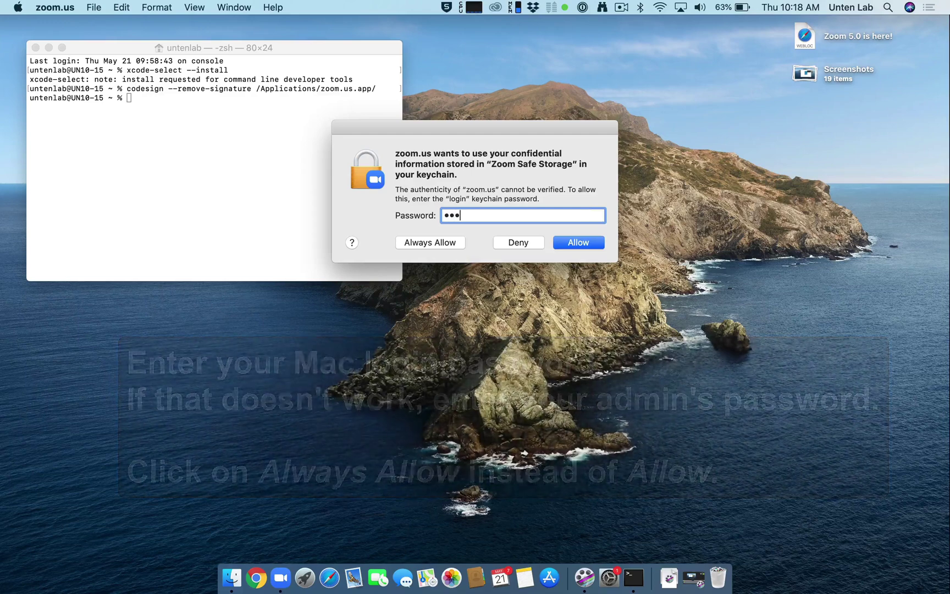
text(••••)
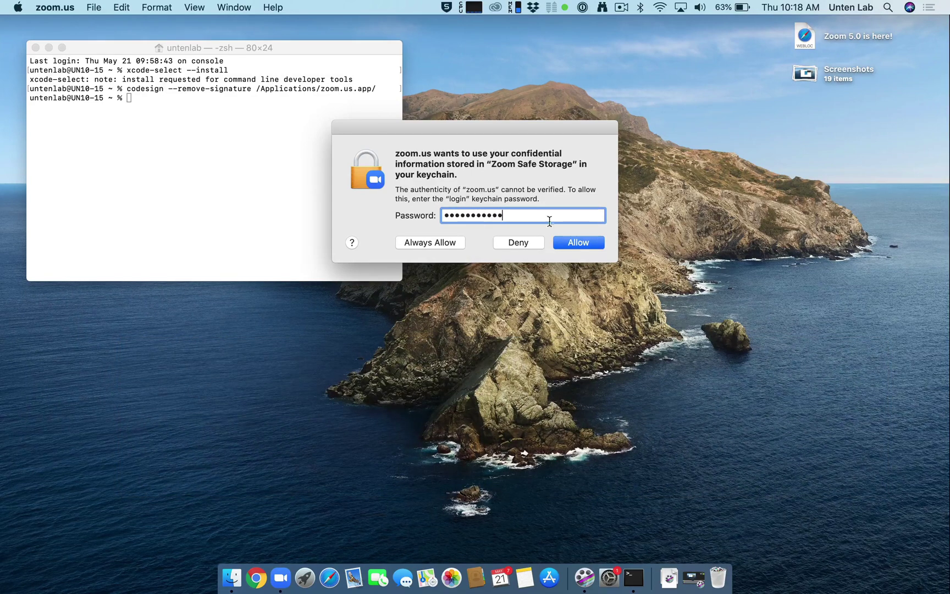
click(449, 243)
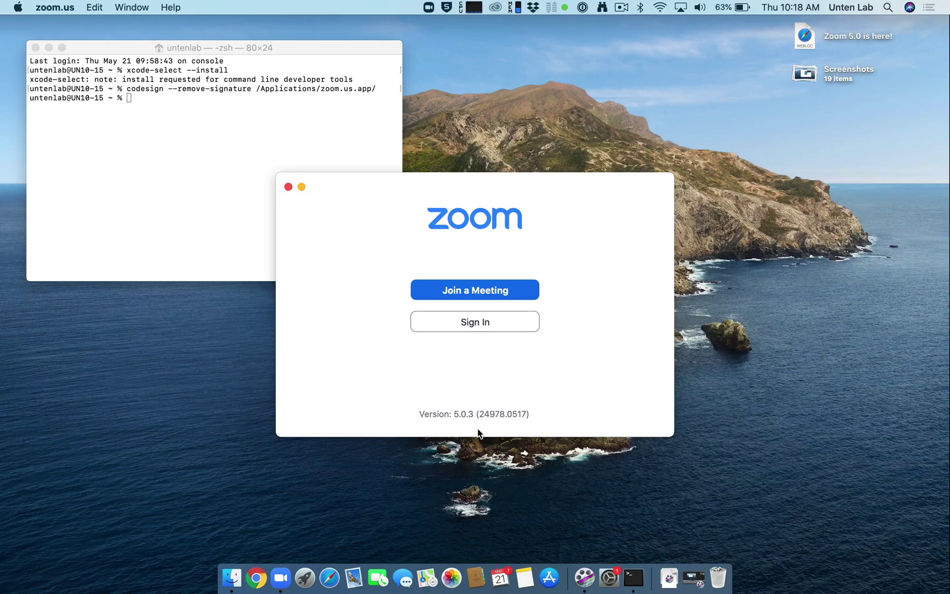
Open Zoom's settings and grant the app access to the microphone and, from the video settings, to the camera.
click(55, 8)
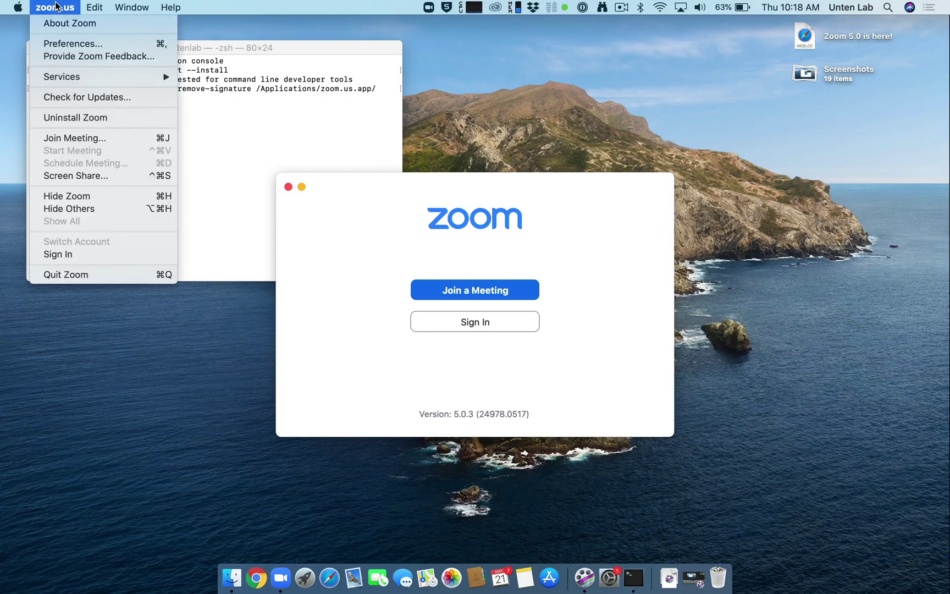
click(67, 43)
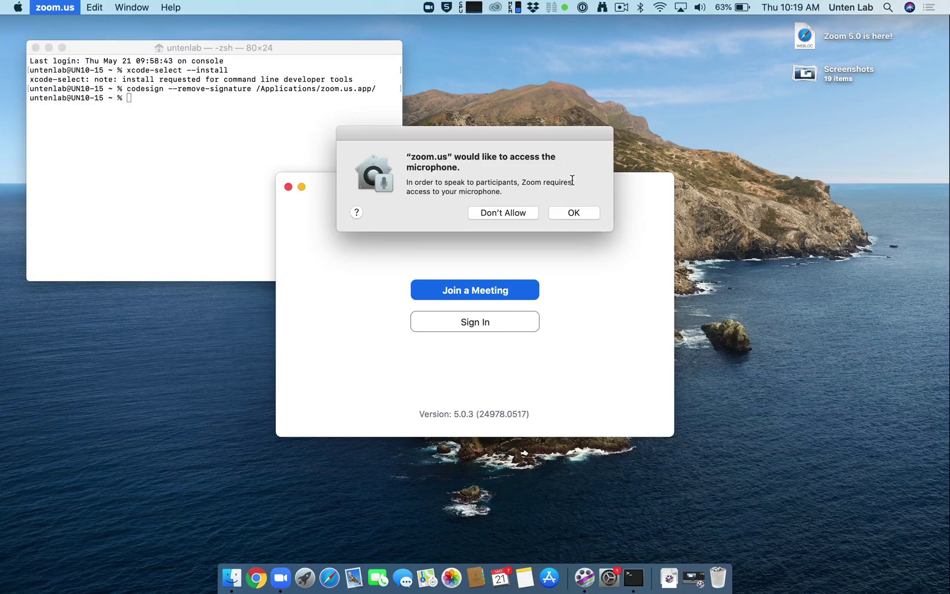
click(586, 214)
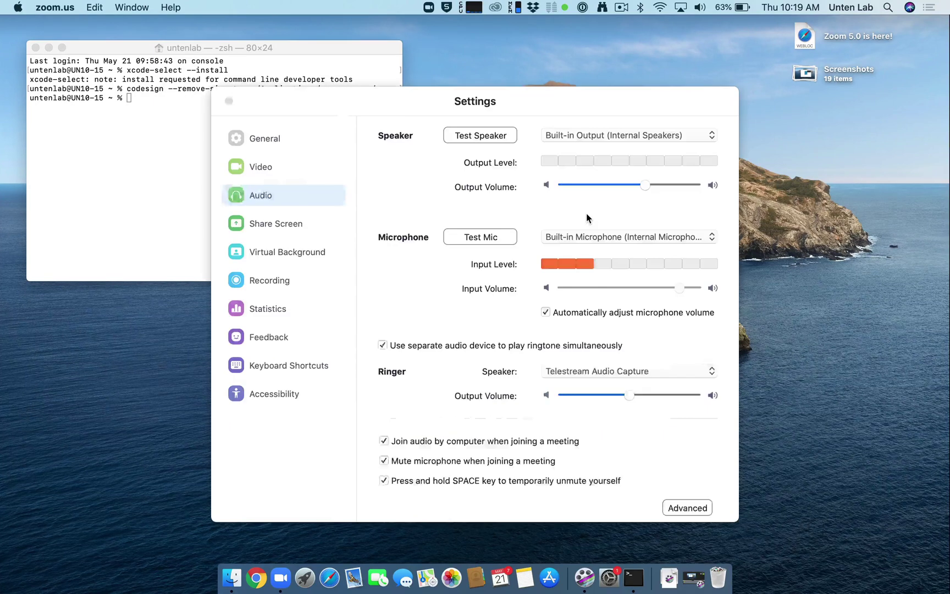
click(291, 165)
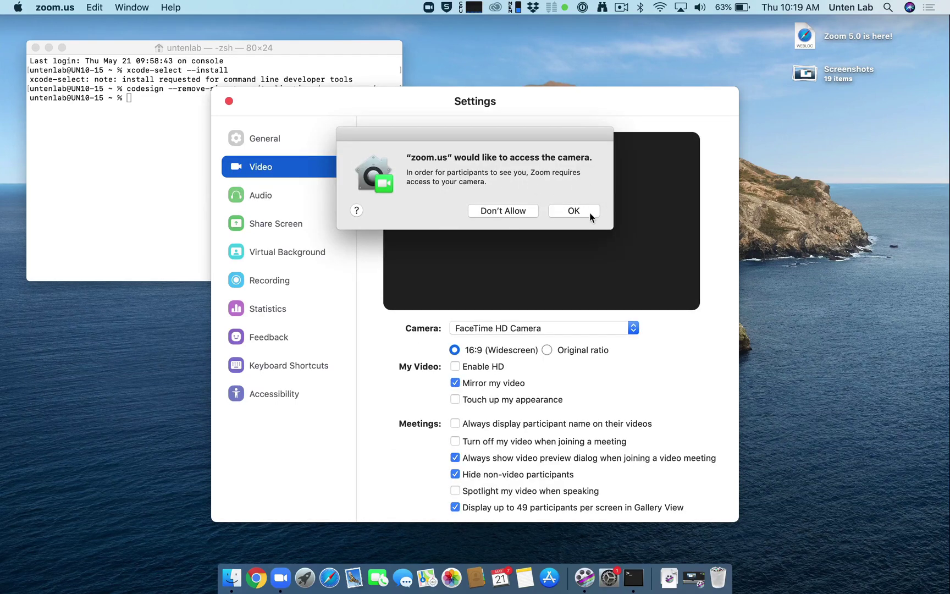
click(590, 214)
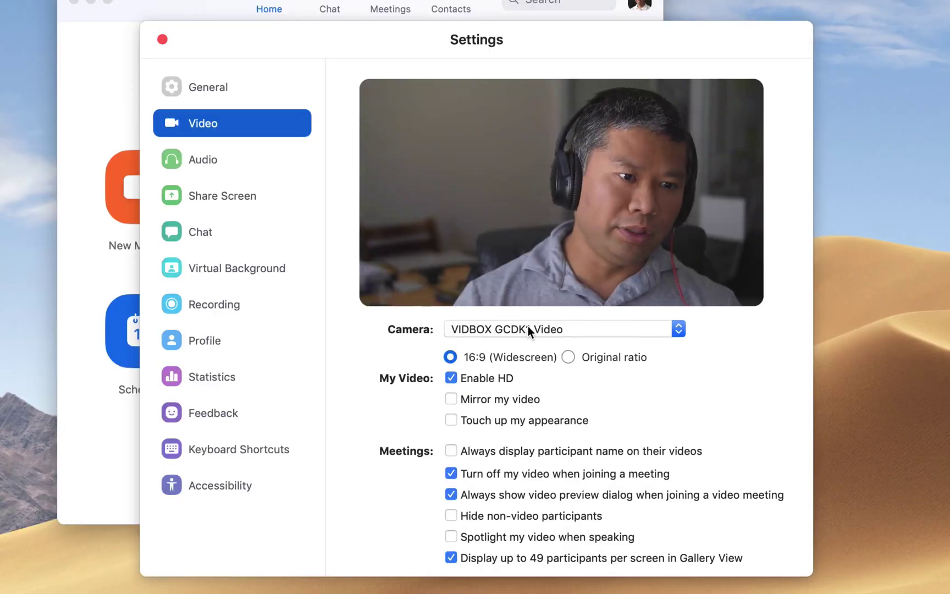
Set the camera in Zoom's video settings to ManyCam Virtual Webcam and dismiss the server connection alert.
click(528, 328)
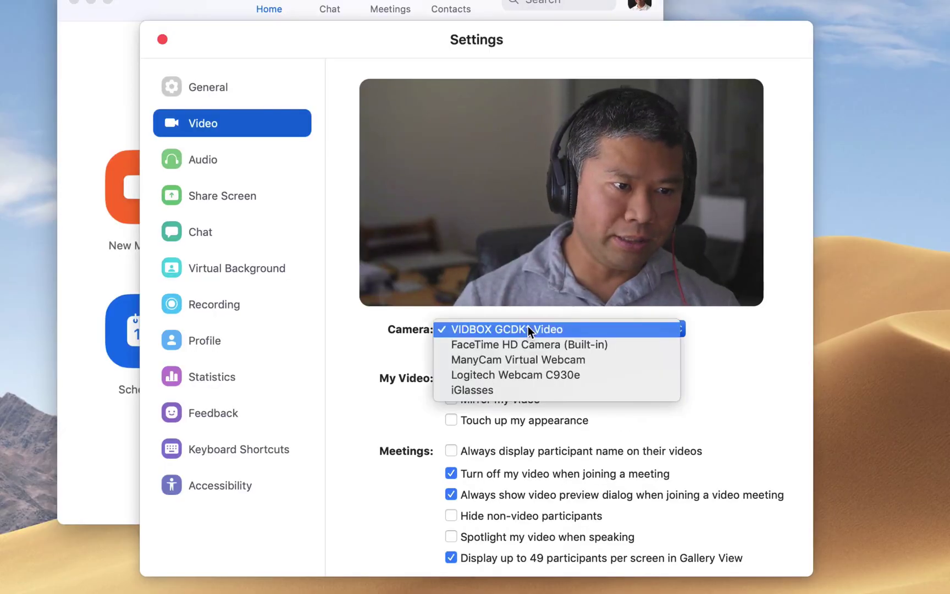
click(535, 361)
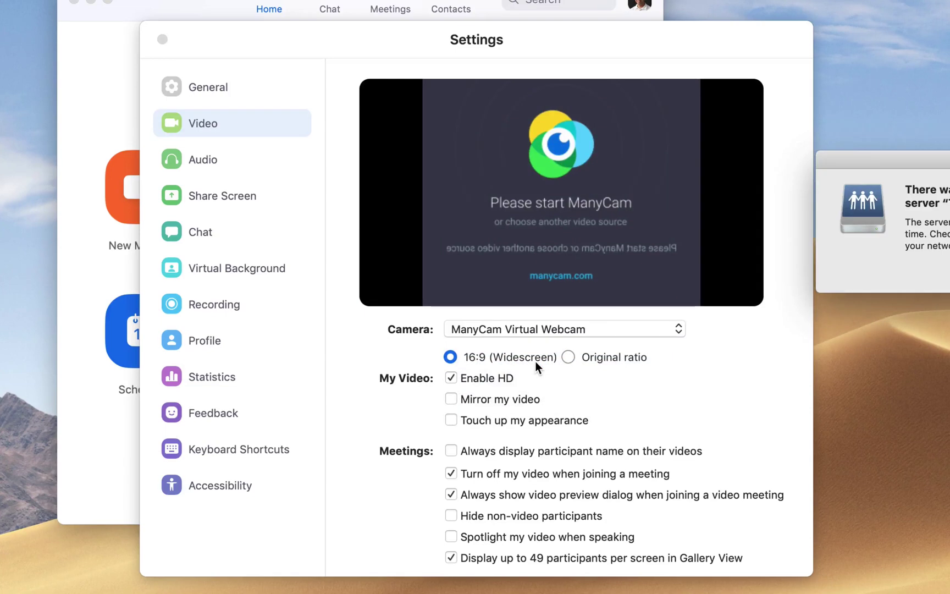
key(Return)
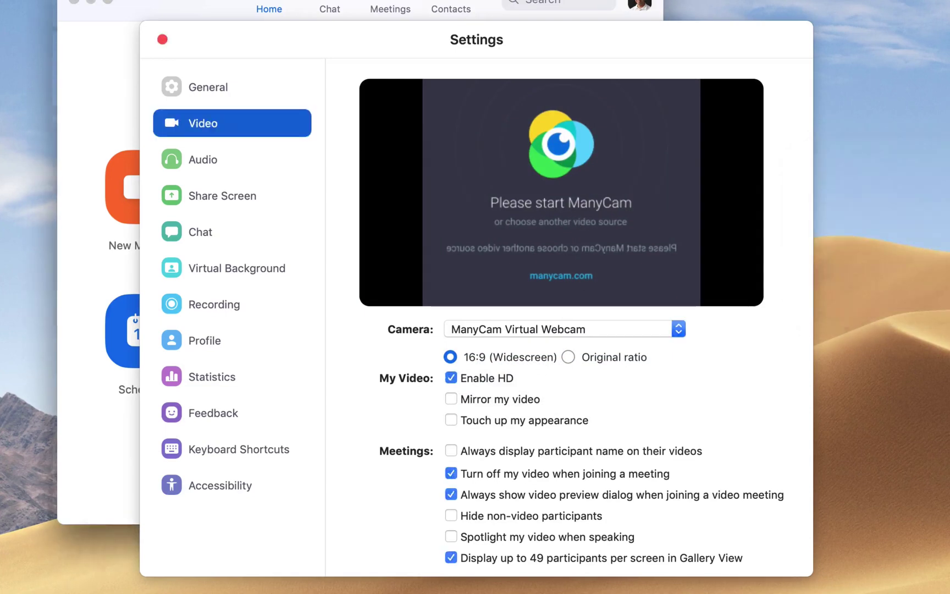